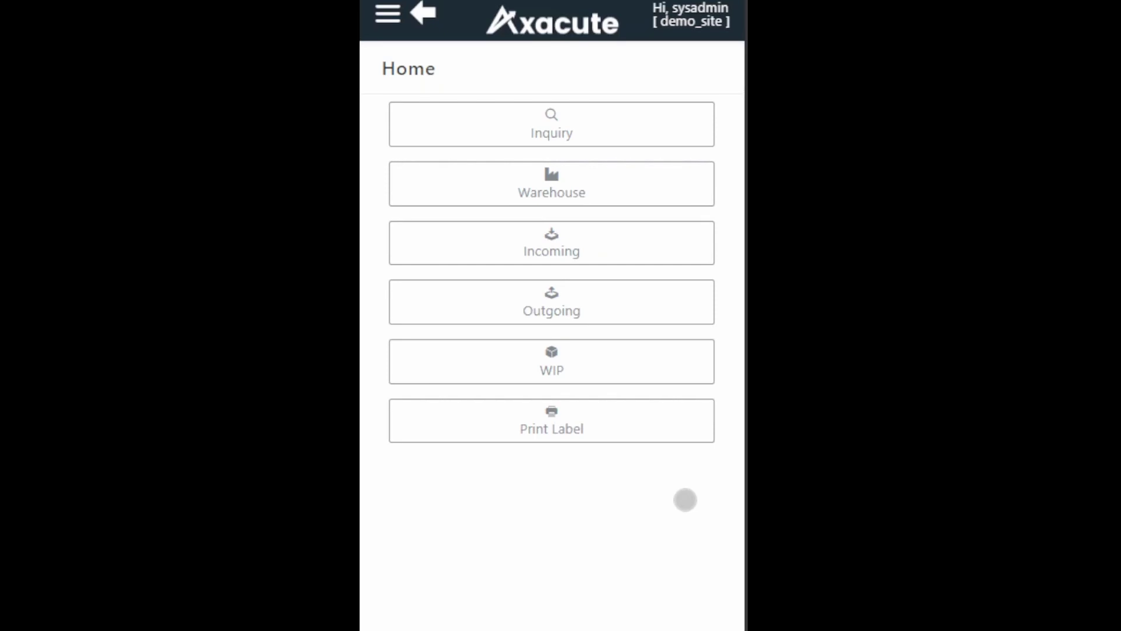
# Open the Warehouse menu from the Axacute home screen.
pyautogui.click(658, 194)
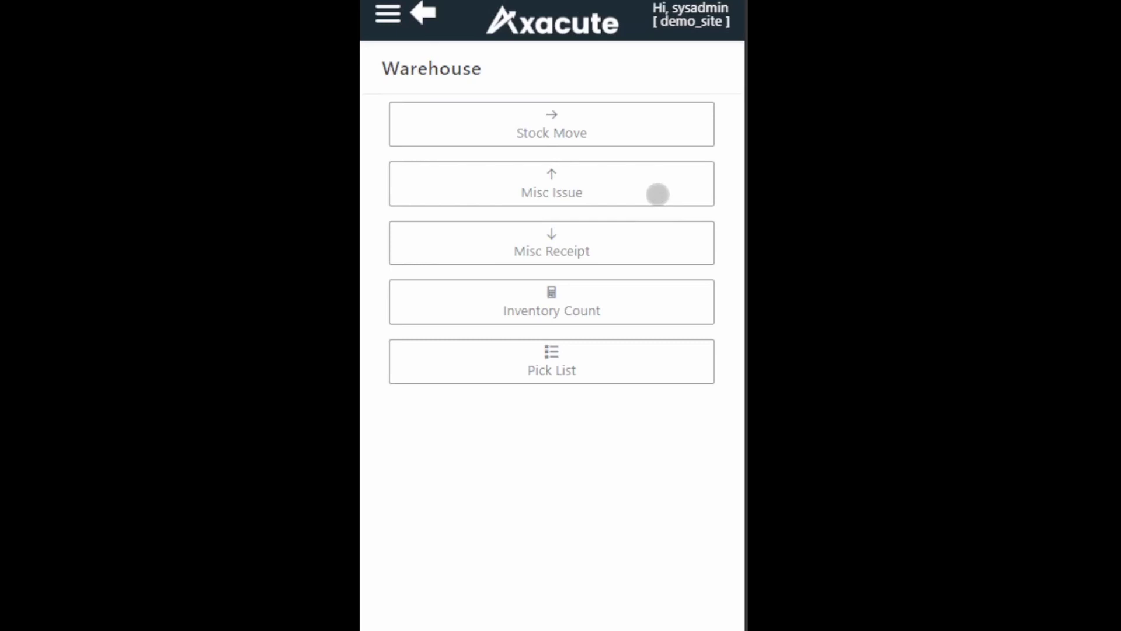
# In Pick List, select warehouse DIST and a picker, and load the released pick lists.
pyautogui.click(648, 359)
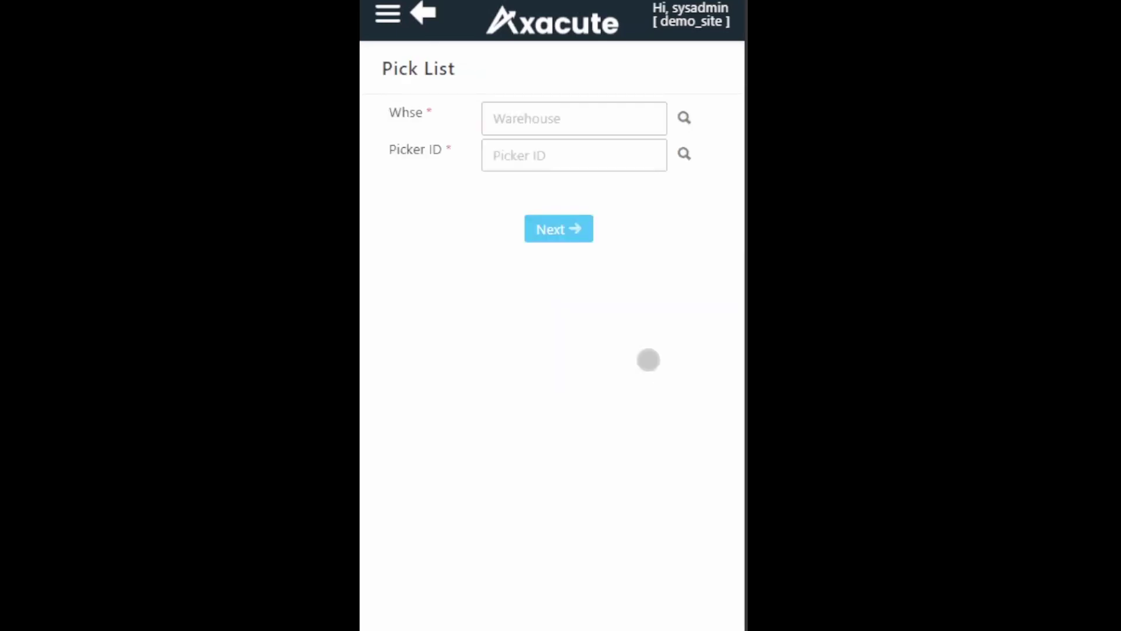
pyautogui.click(685, 119)
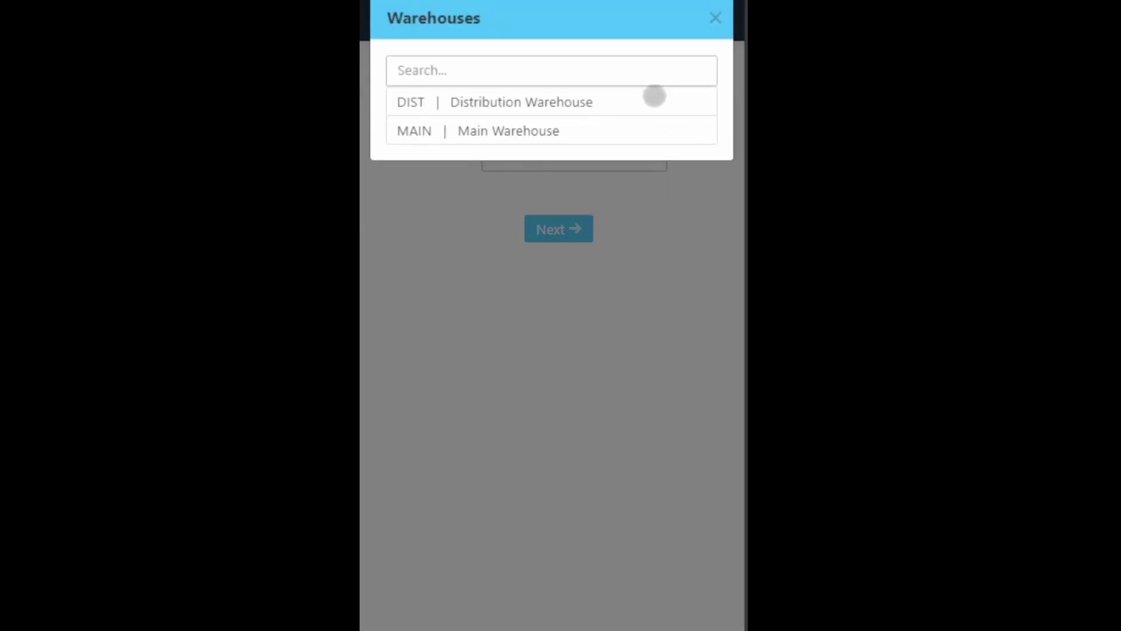
pyautogui.click(654, 99)
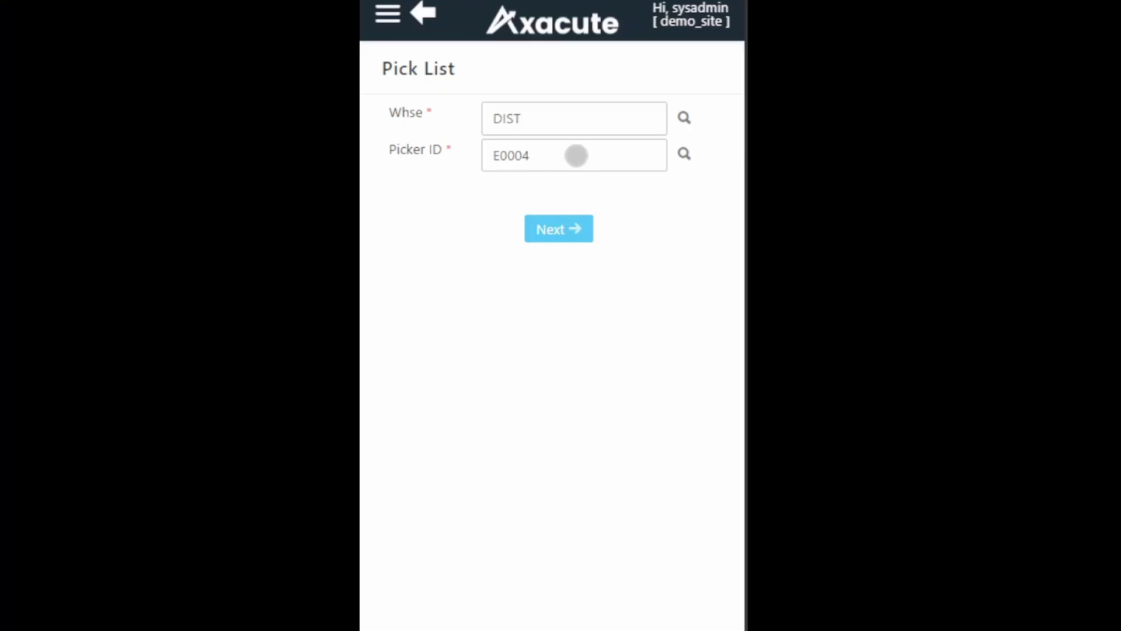
pyautogui.click(566, 230)
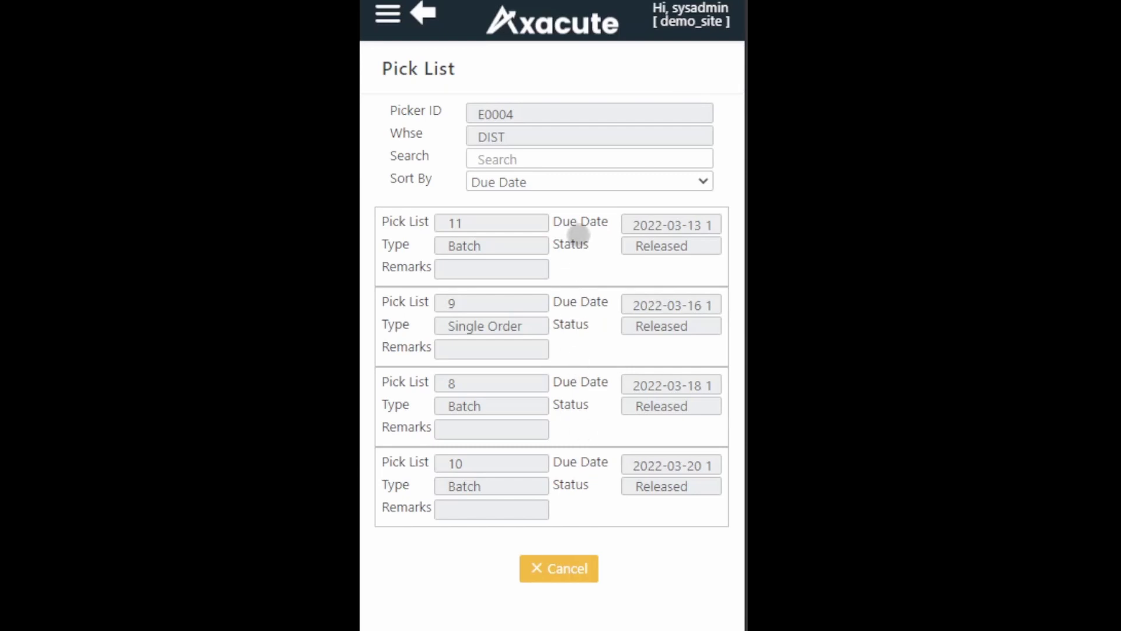
pyautogui.click(573, 182)
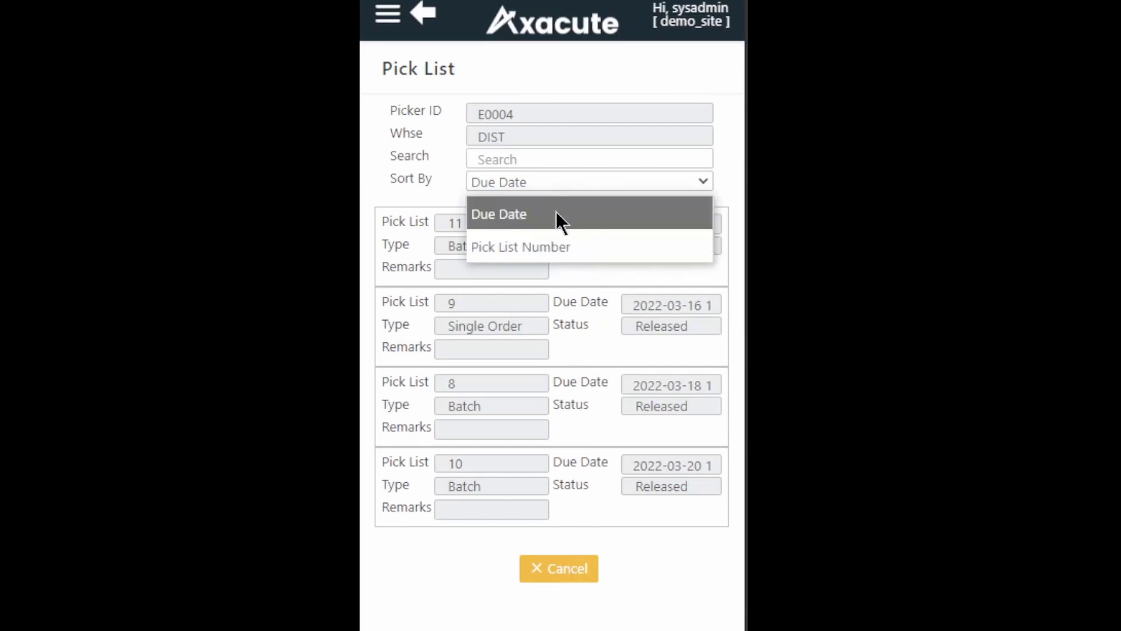
pyautogui.click(555, 244)
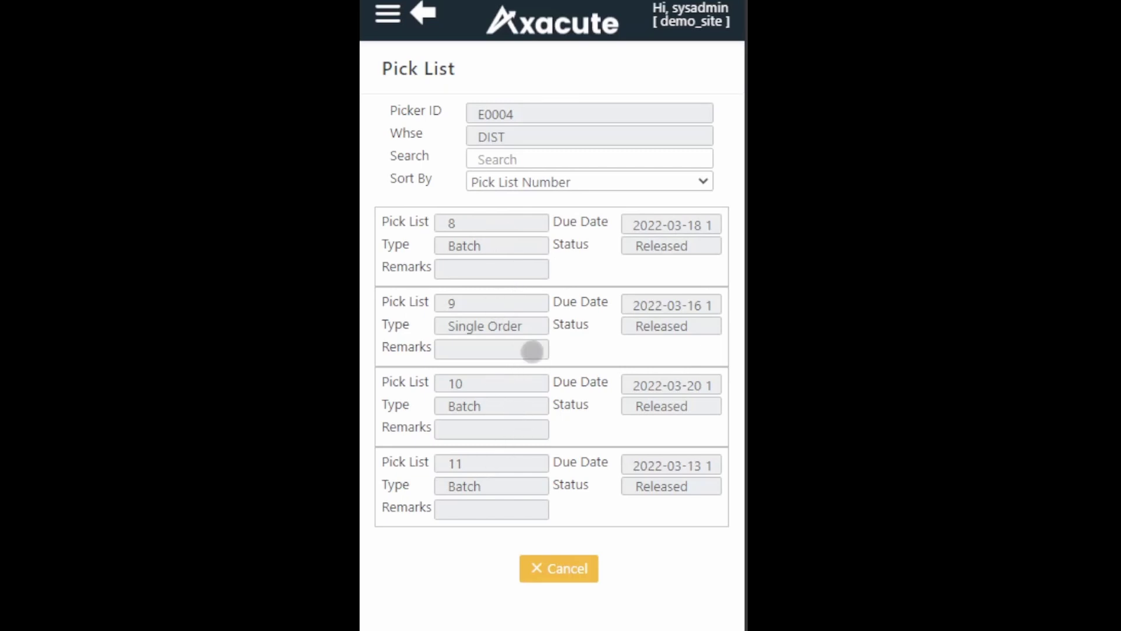
pyautogui.click(568, 185)
pyautogui.click(566, 217)
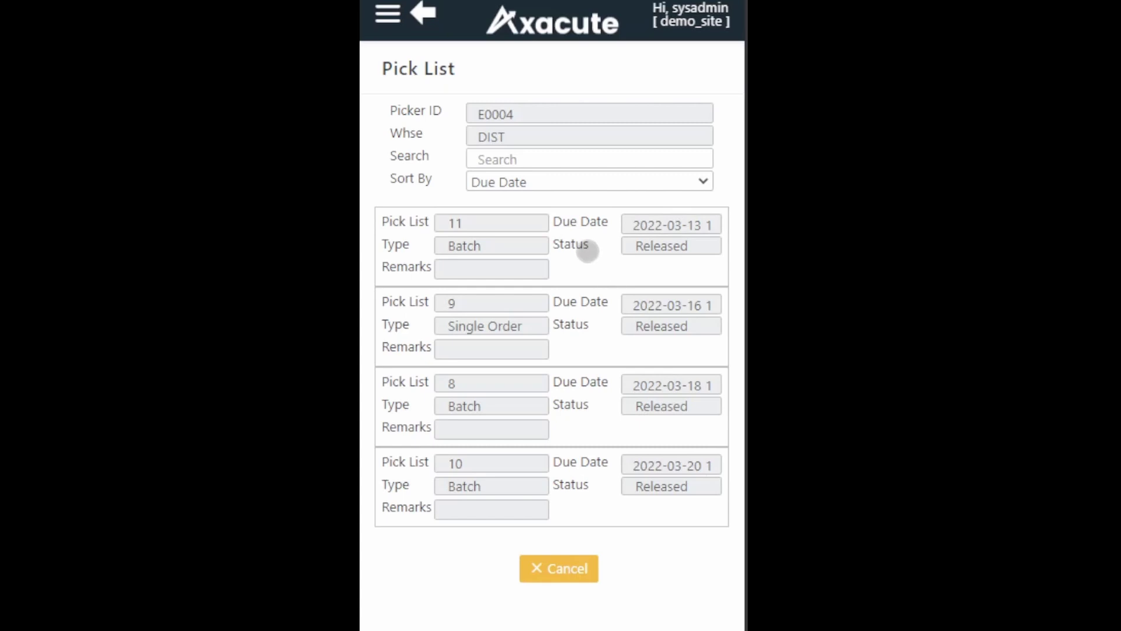
# Open pick list 11 and start picking its four item lines.
pyautogui.click(586, 250)
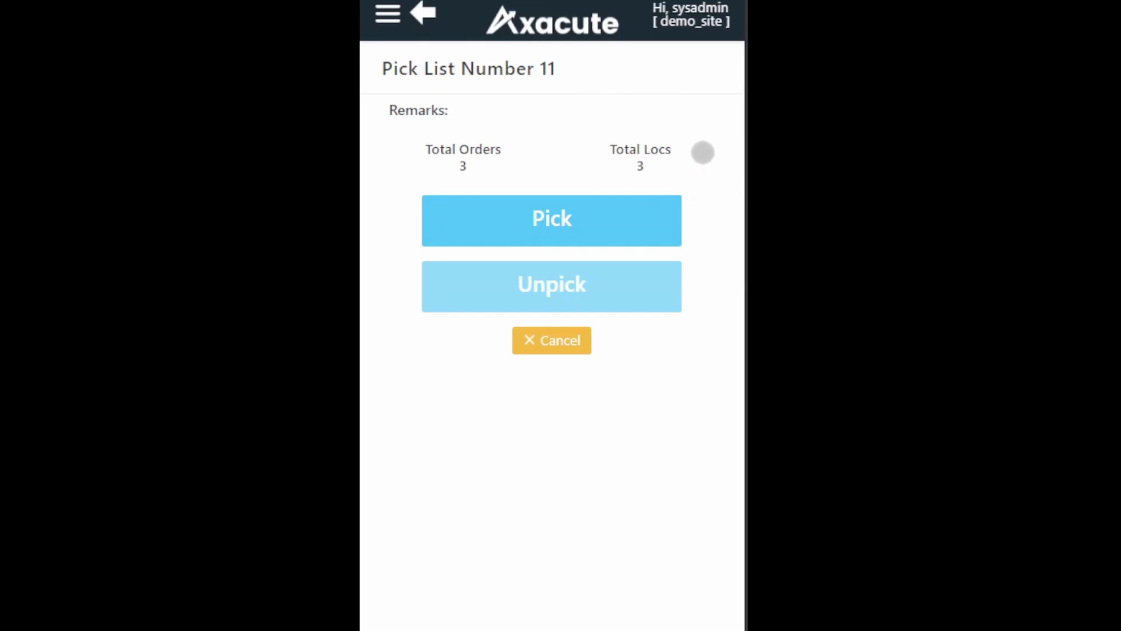
pyautogui.click(613, 220)
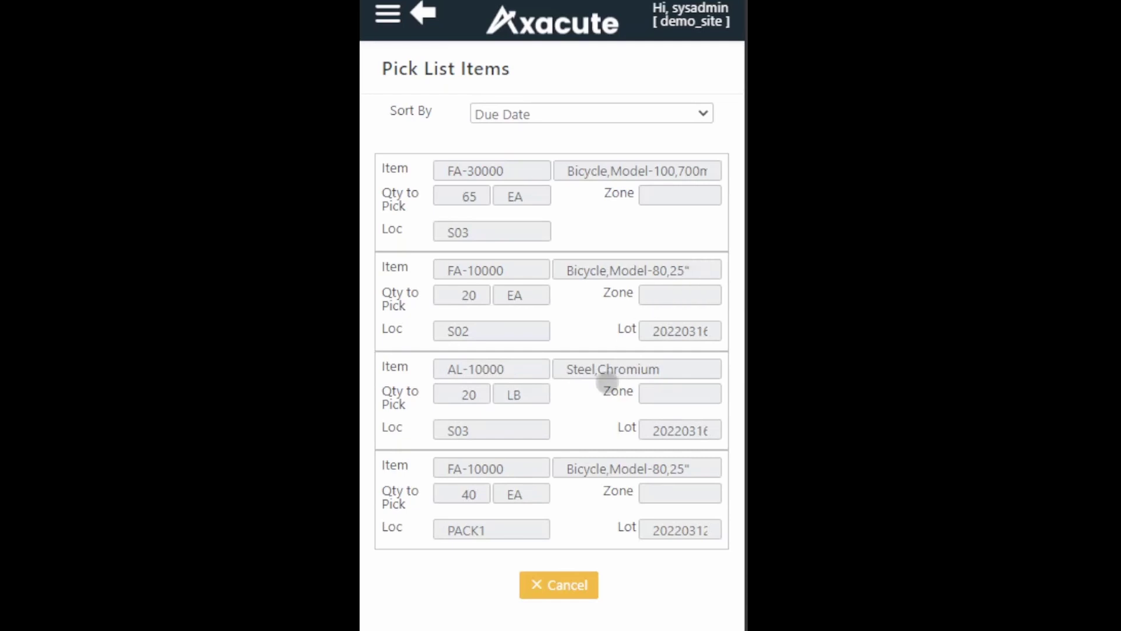
pyautogui.click(687, 370)
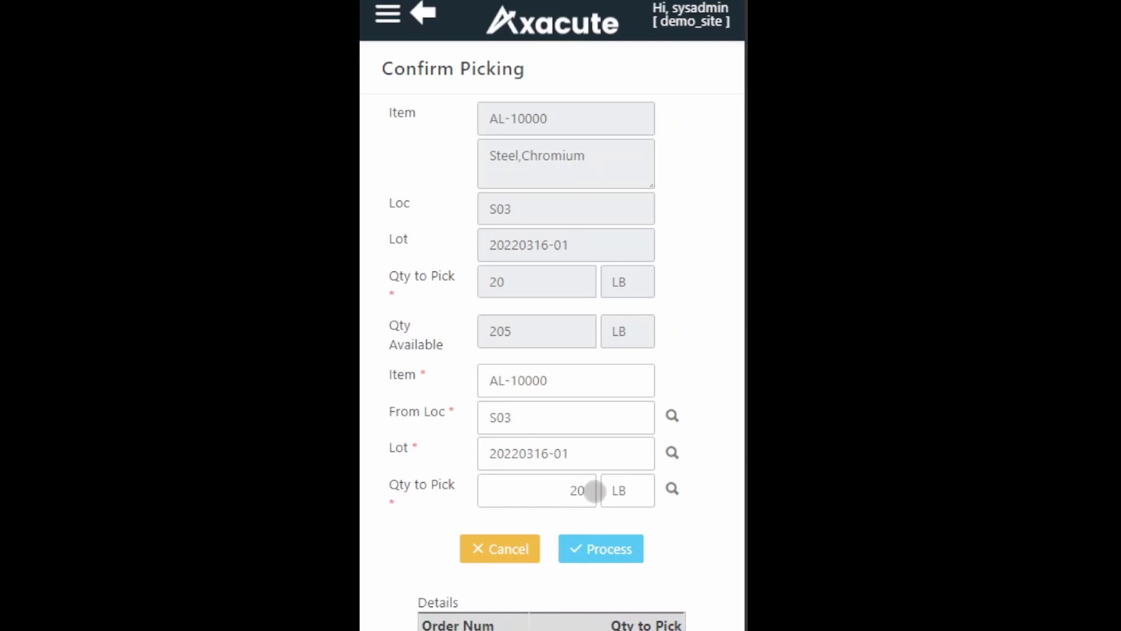
pyautogui.click(581, 491)
pyautogui.press('BackSpace')
pyautogui.press('BackSpace')
pyautogui.write('20')
pyautogui.moveTo(700, 563); pyautogui.dragTo(710, 395)
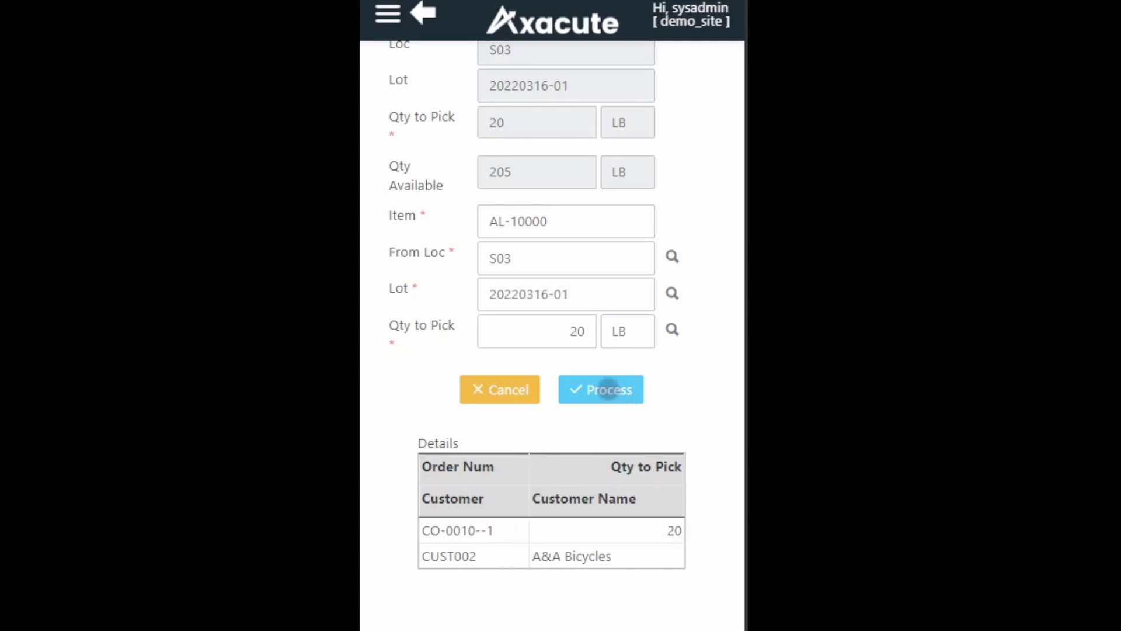
# Process the 20 LB pick, then save pick list 11 back to Released status.
pyautogui.click(608, 390)
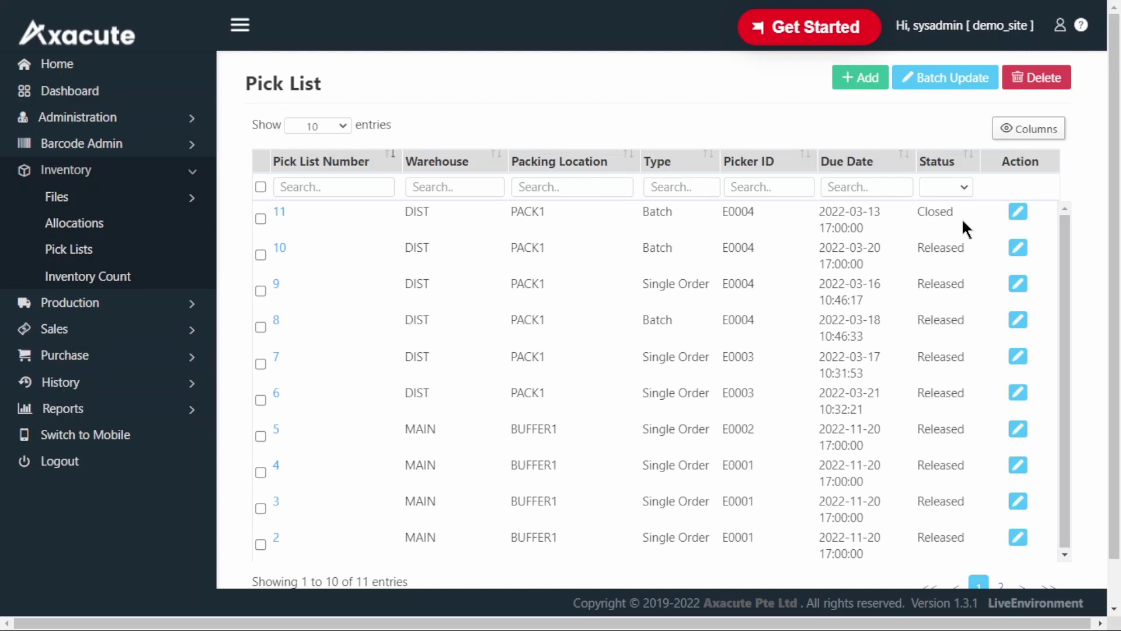
pyautogui.click(1018, 211)
pyautogui.click(492, 146)
pyautogui.click(475, 167)
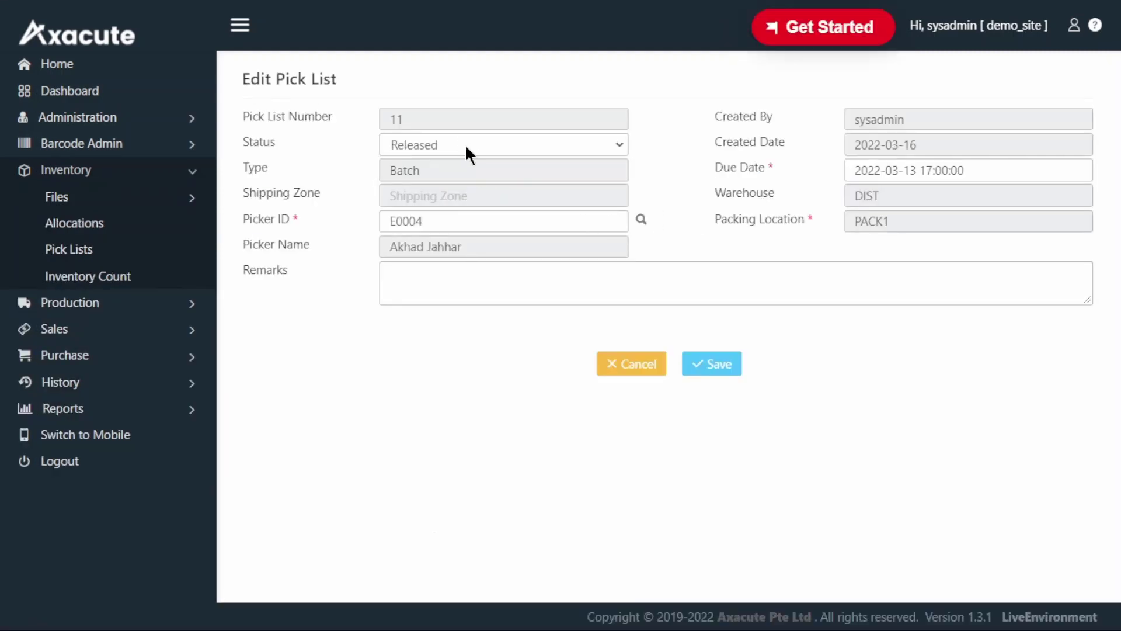
pyautogui.click(716, 365)
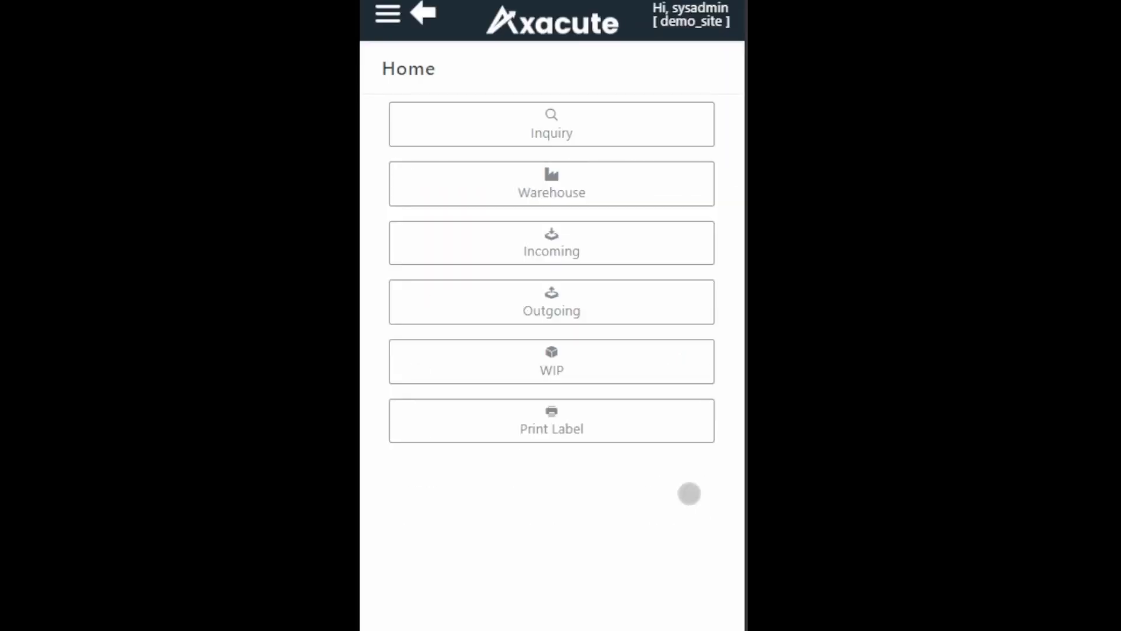
# Reload pick lists for warehouse DIST and the picker, and open pick list 11 again.
pyautogui.click(643, 192)
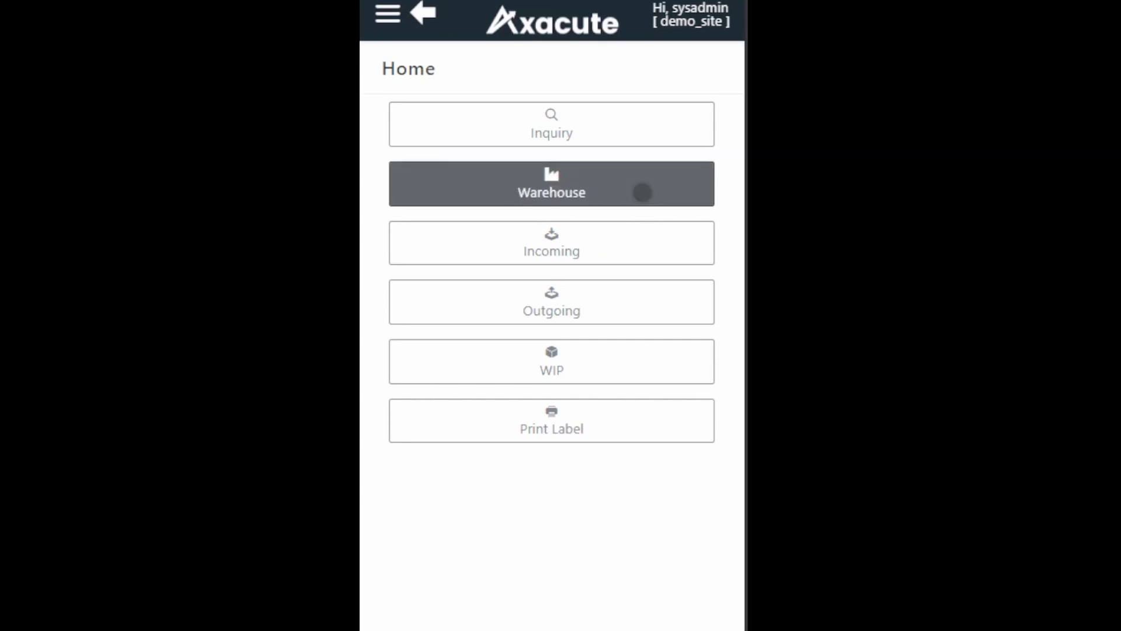
pyautogui.click(646, 360)
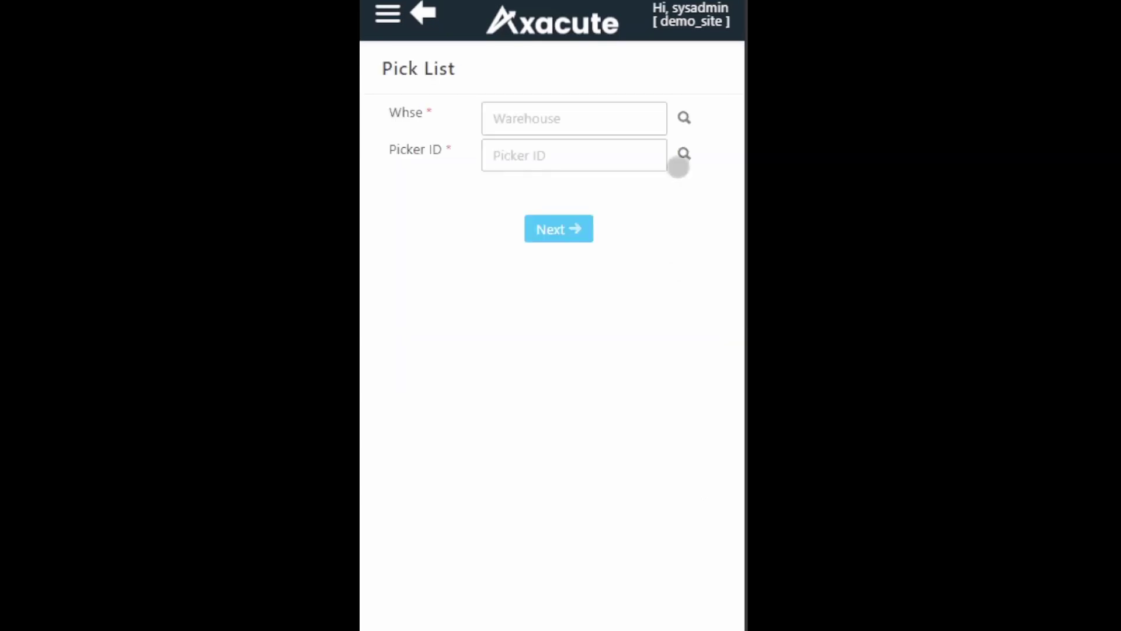
pyautogui.click(683, 117)
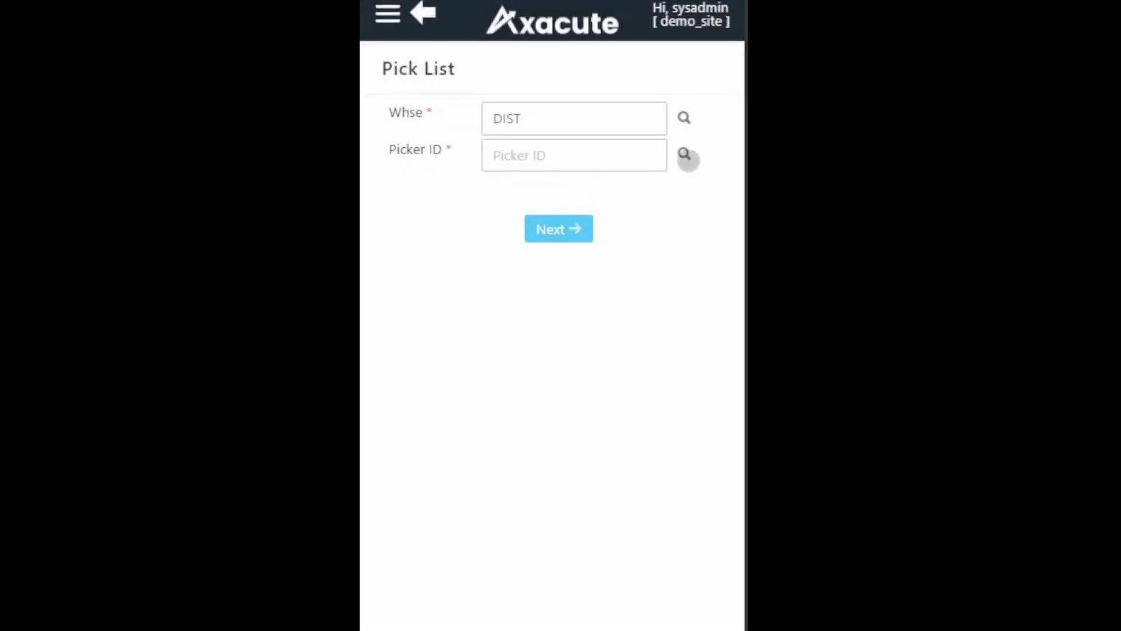
pyautogui.click(685, 154)
pyautogui.click(561, 185)
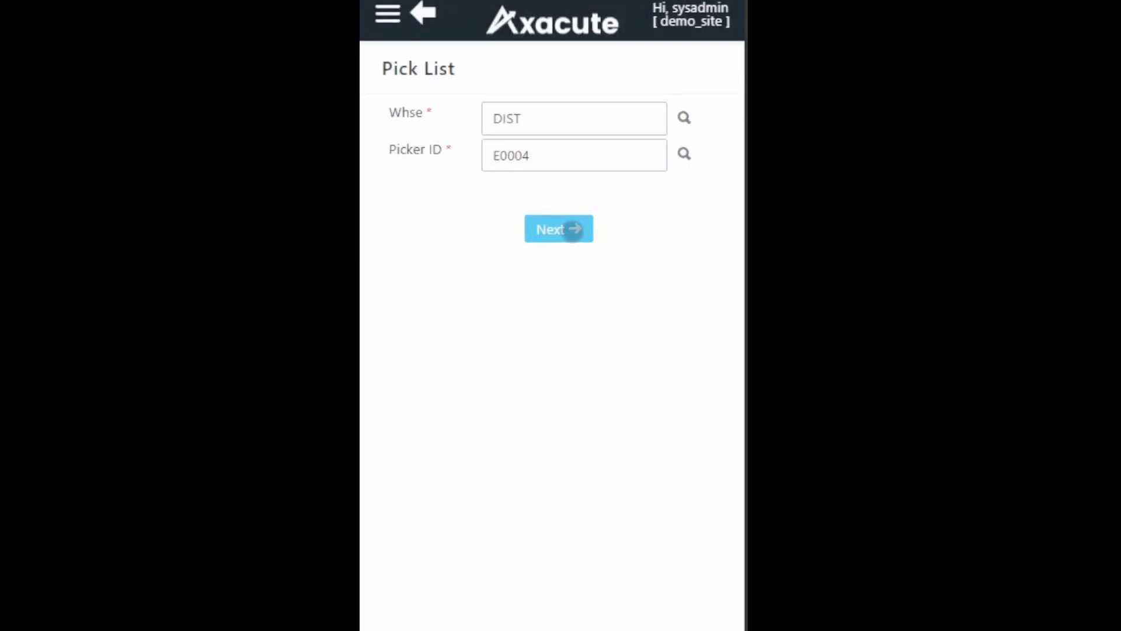
pyautogui.click(573, 229)
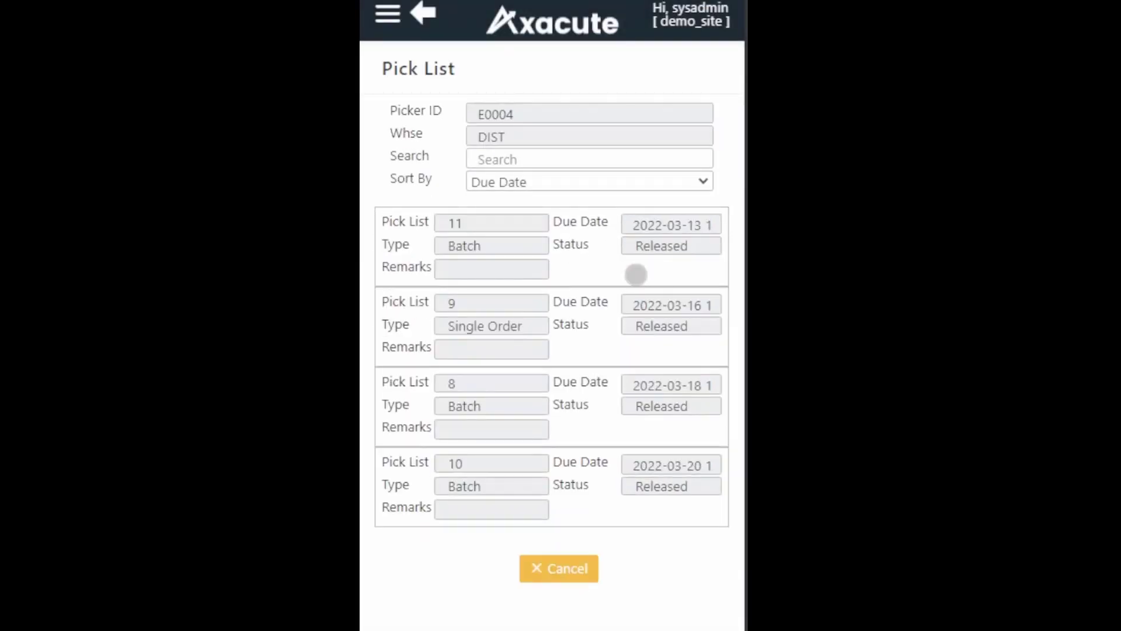
pyautogui.click(520, 241)
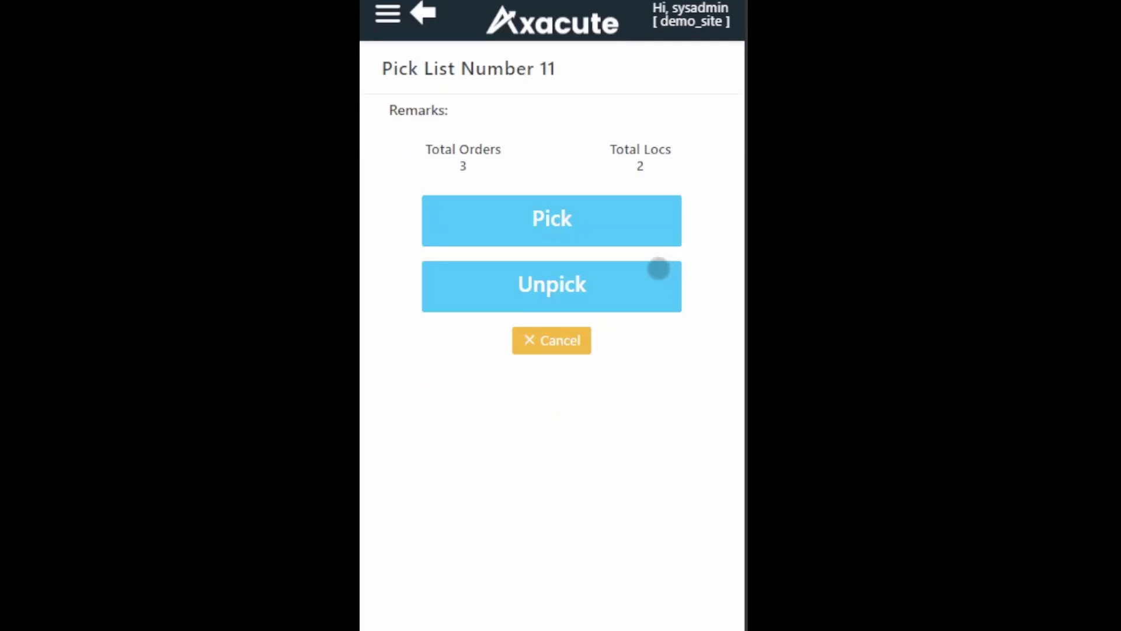
# Start unpicking and open the picked AL-10000 line, 20 LB in PACK1.
pyautogui.click(618, 282)
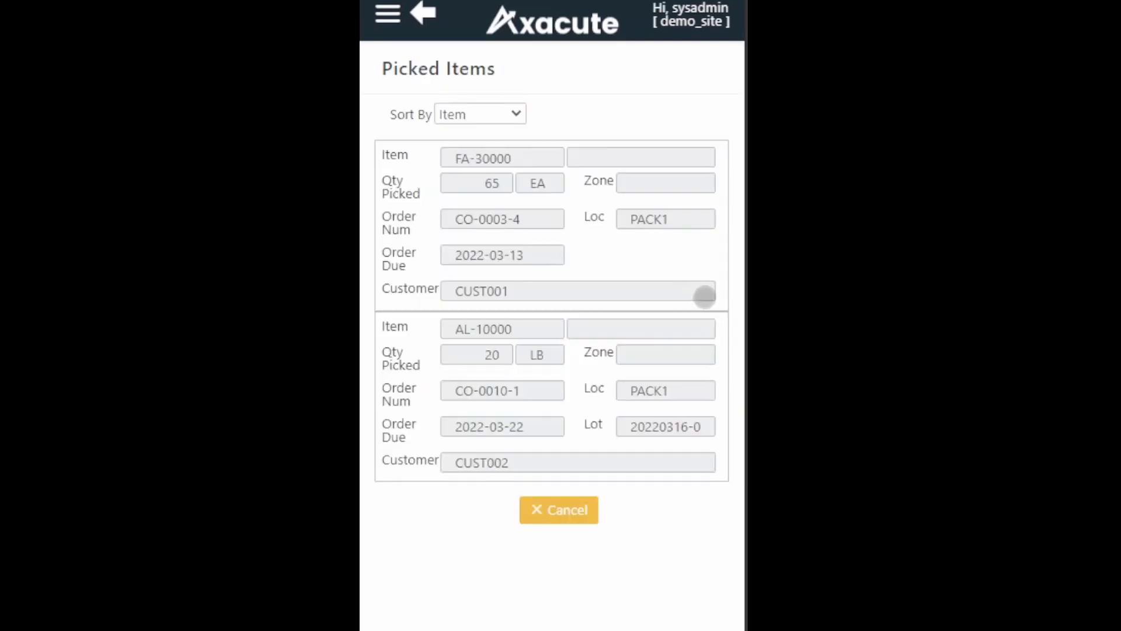
pyautogui.click(633, 369)
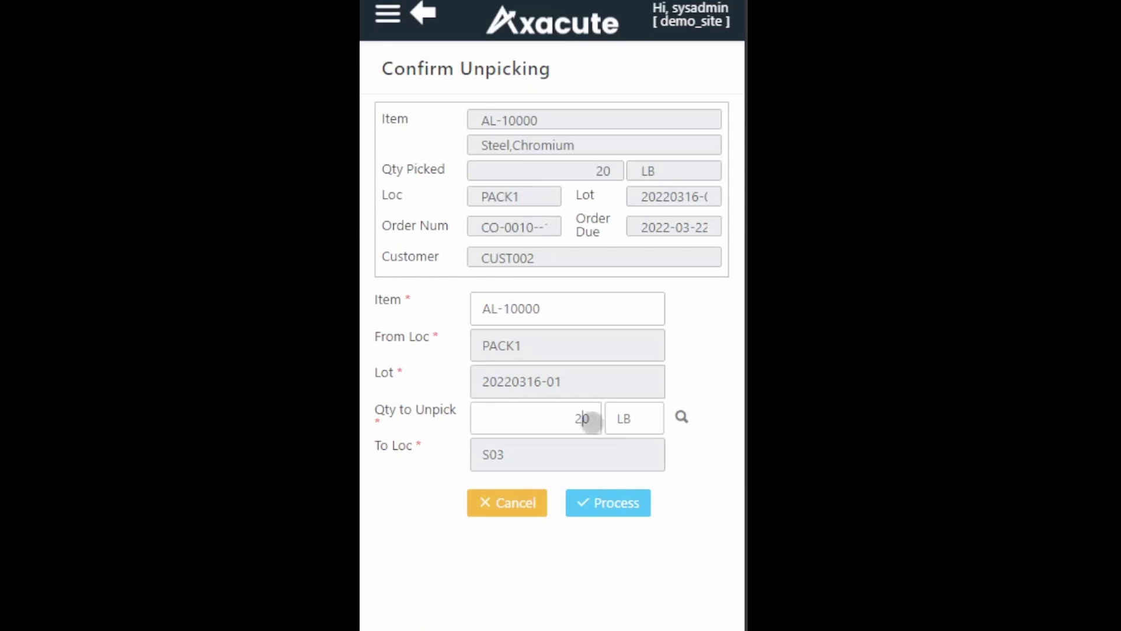
# Change the unpick quantity to 6 LB and process the return to S03.
pyautogui.press('BackSpace')
pyautogui.press('BackSpace')
pyautogui.write('6')
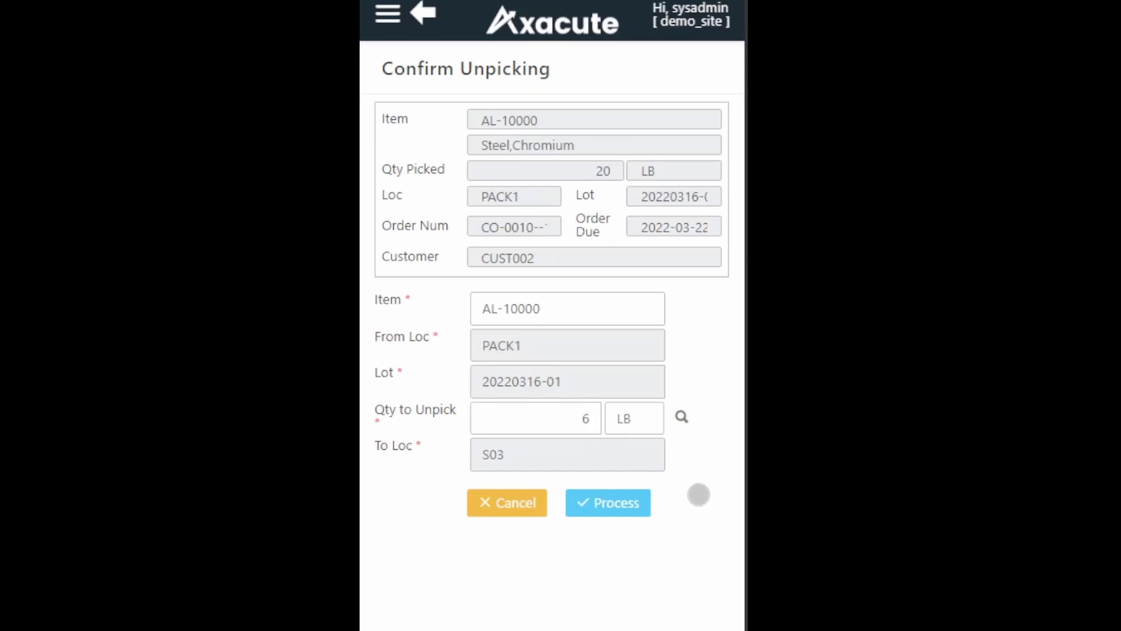
pyautogui.click(644, 502)
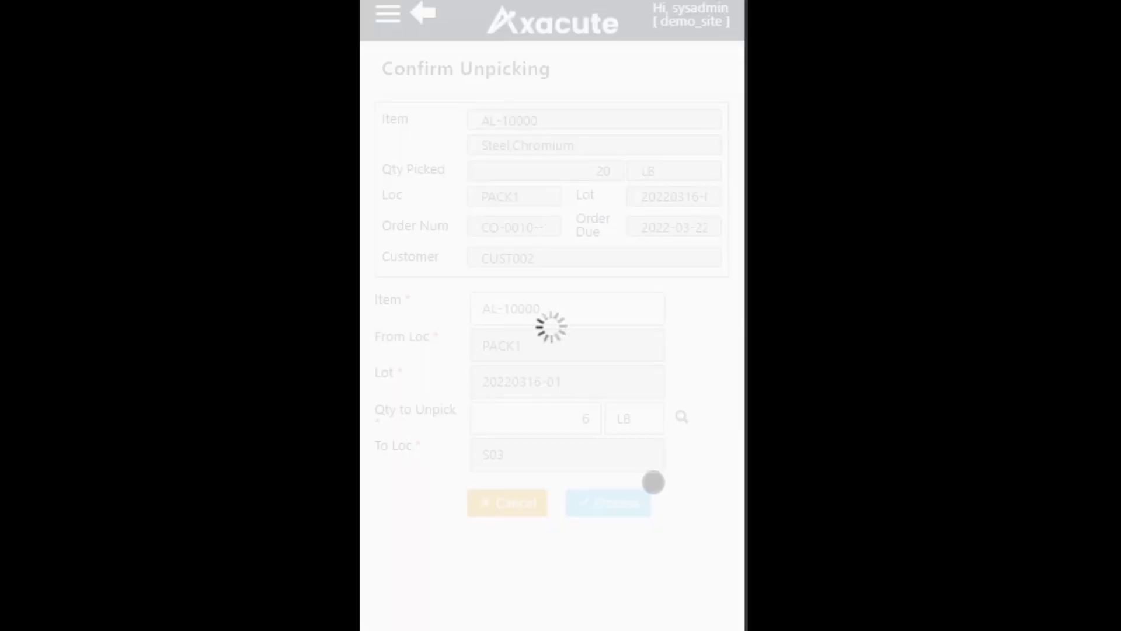